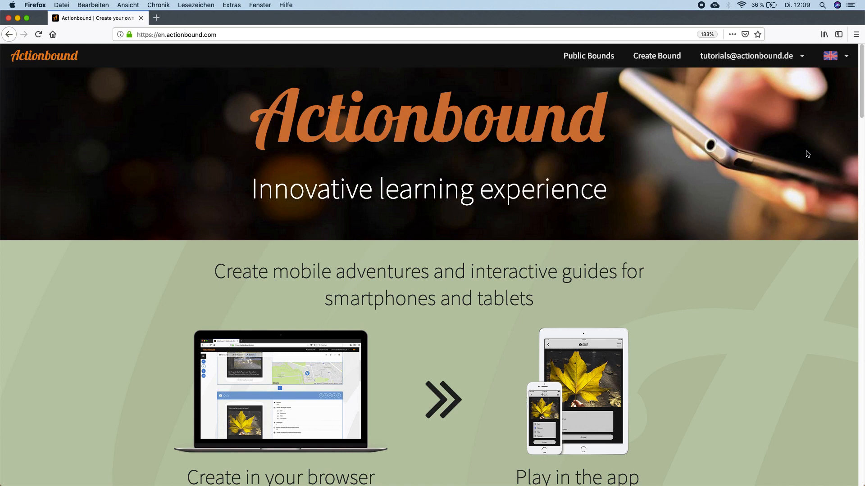
- Open the settings of the Animals of the World Bound from the account's own Bounds
click(788, 58)
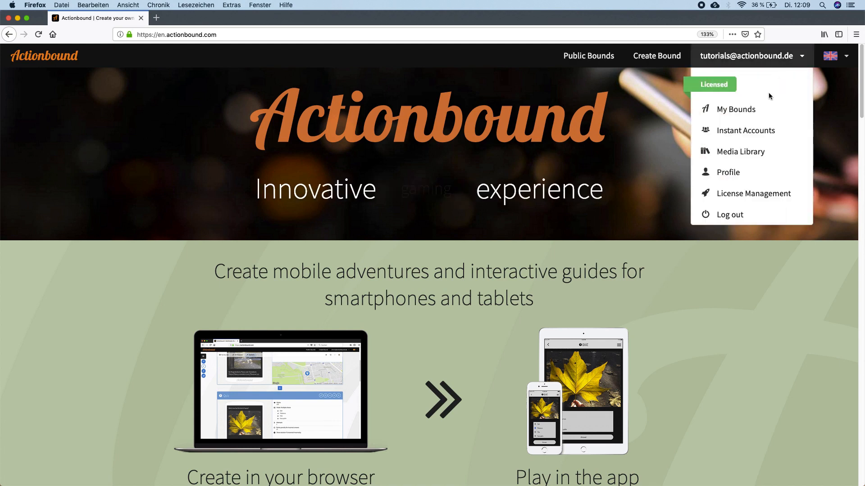
click(765, 110)
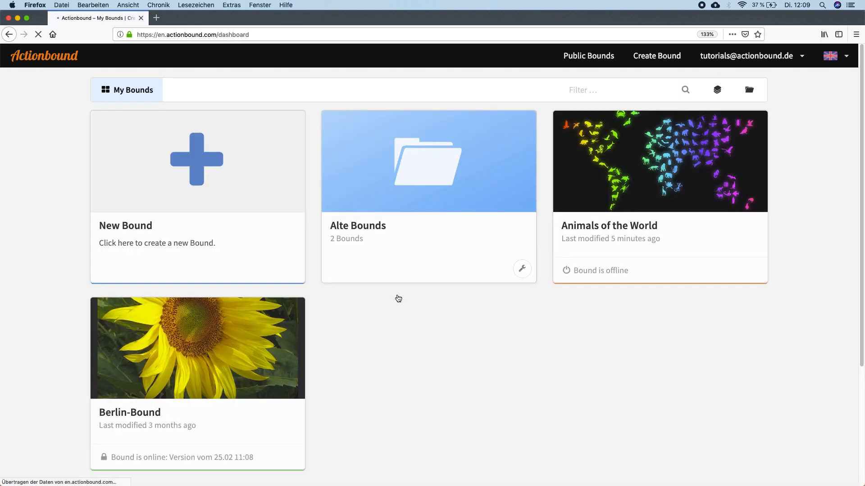
click(675, 194)
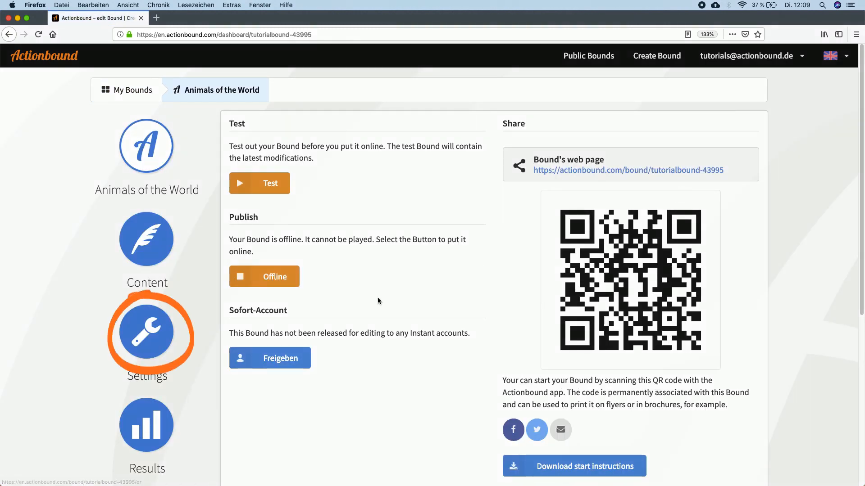
click(148, 341)
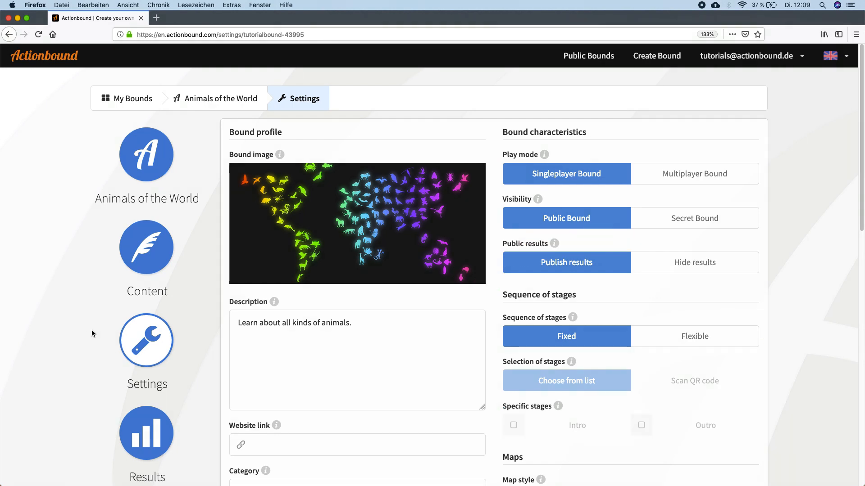
- Set the stage sequence to Flexible with selection by Scan QR code, and enable the specific Intro and Outro stages
click(664, 346)
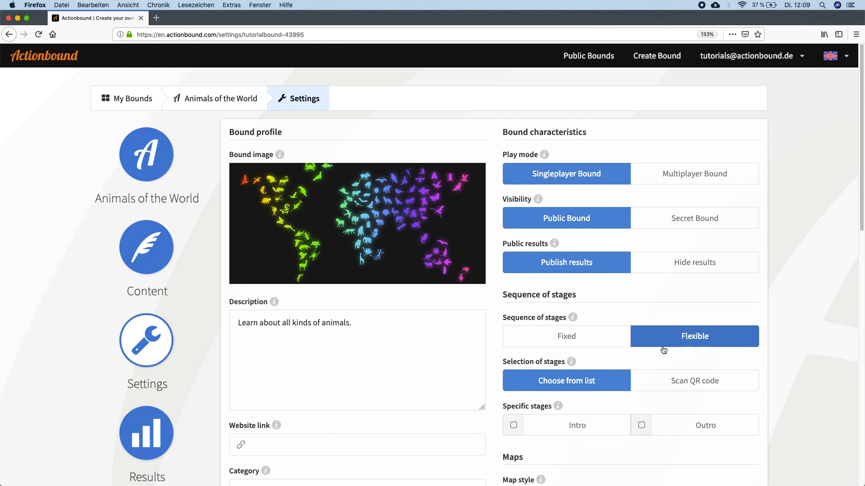
click(715, 378)
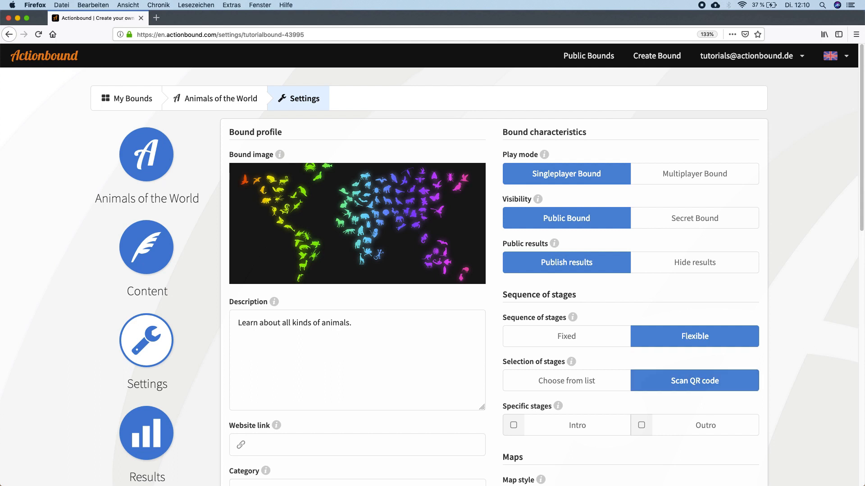
click(605, 428)
click(681, 429)
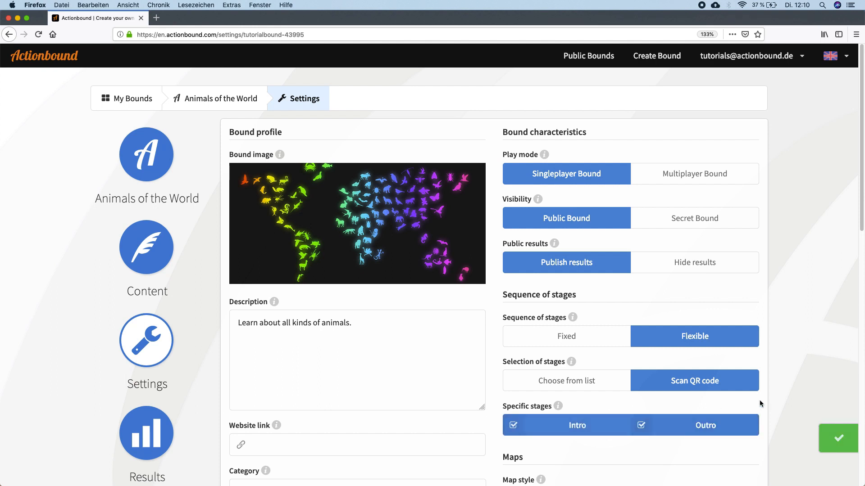
- Add a first stage titled "Intro" to the Bound's content
scroll(768, 398, down, 1)
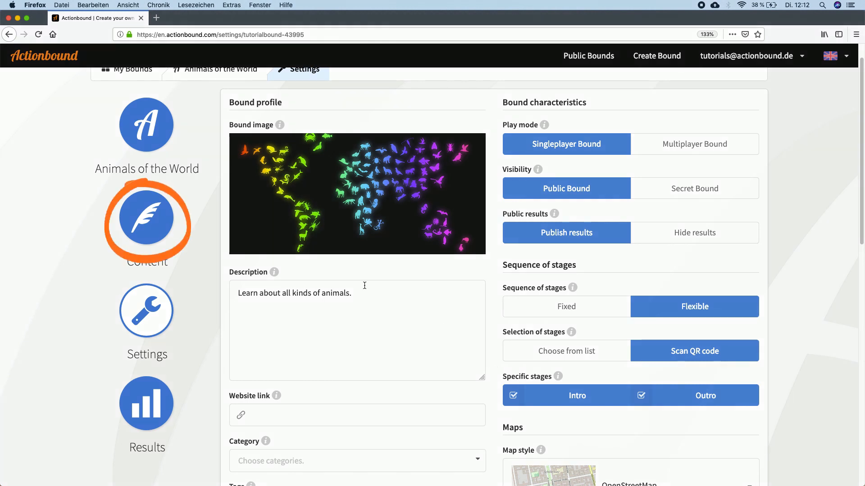
click(153, 217)
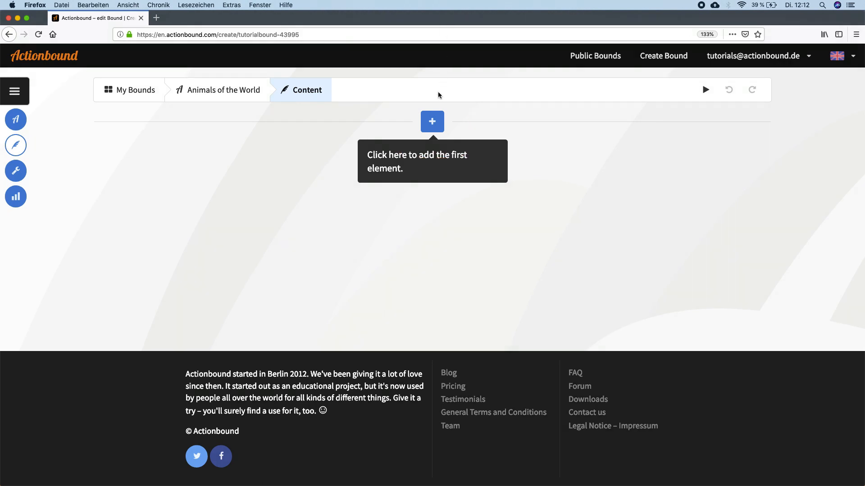
click(432, 122)
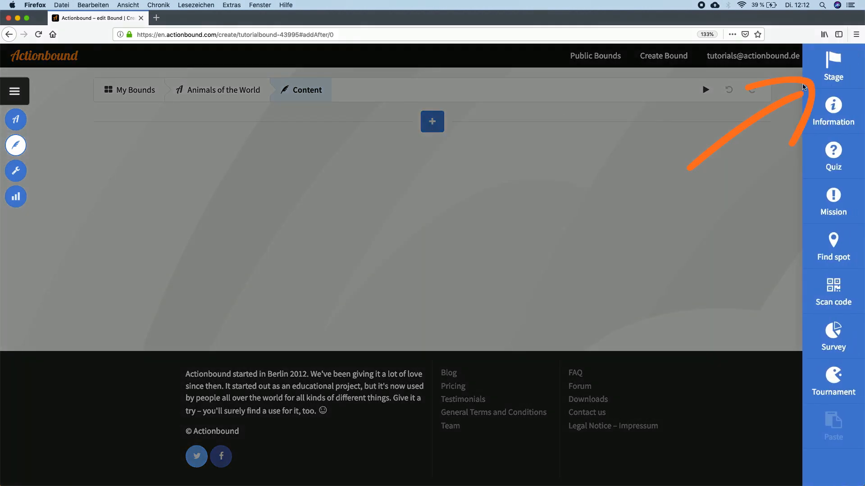
click(833, 63)
click(302, 145)
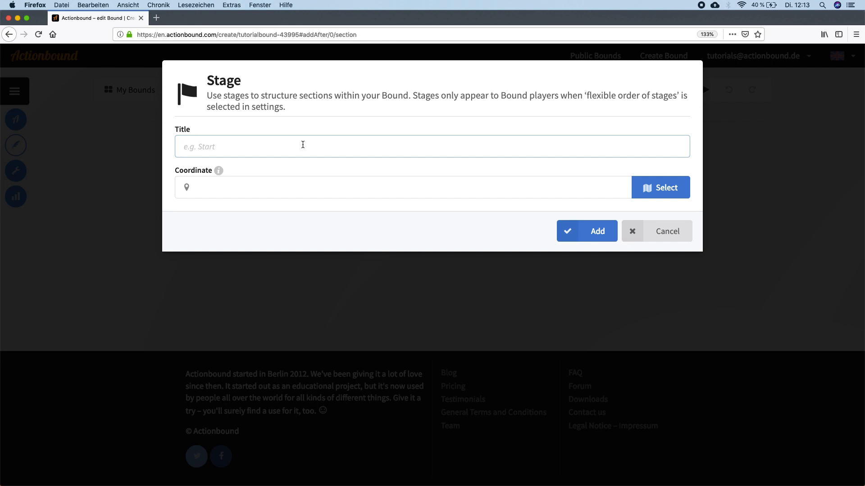
text(Intro)
click(584, 231)
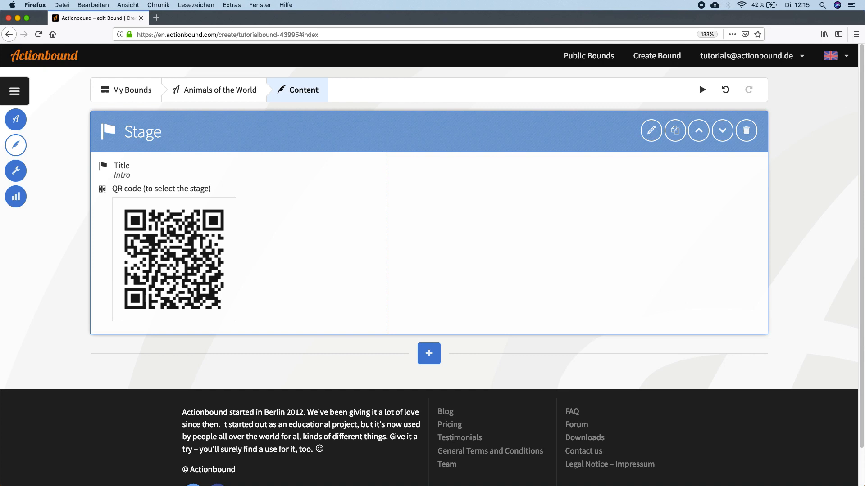
- Add an information screen after the Intro stage with the text "Welcome to the Bound."
click(432, 356)
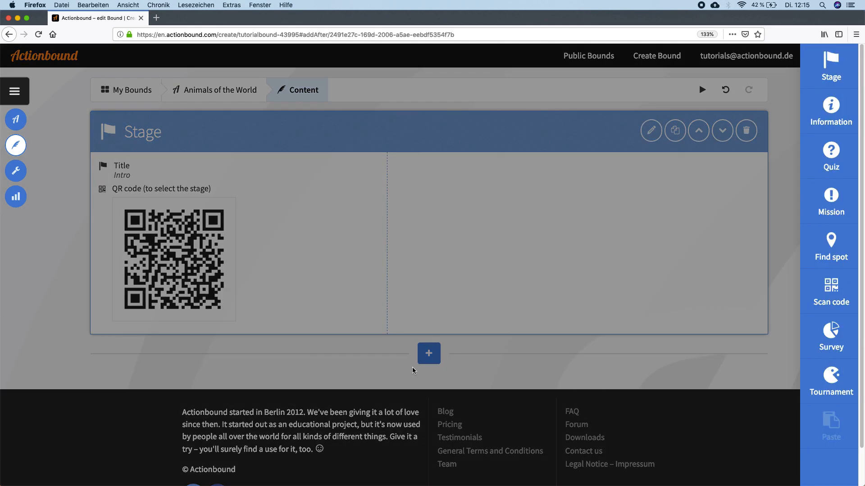
click(832, 107)
text(Welcome to the Bound.)
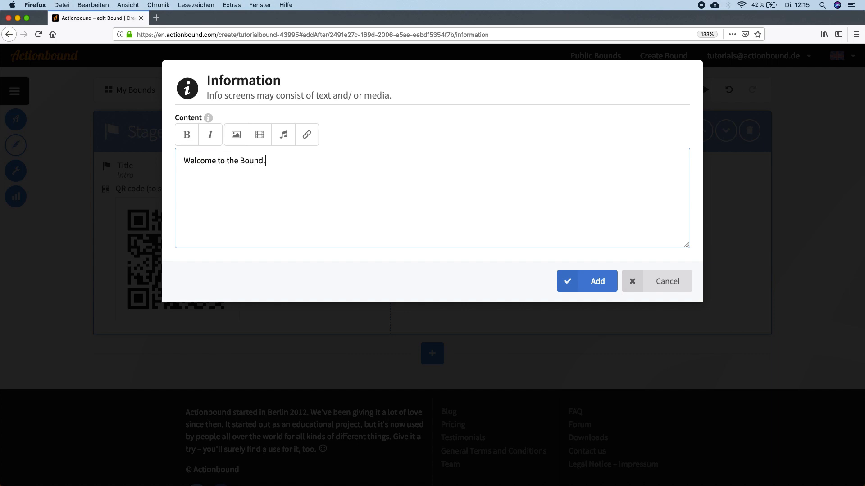
click(587, 281)
- Add a stage titled "Lakes and Seas" after the welcome information screen
scroll(444, 370, down, 3)
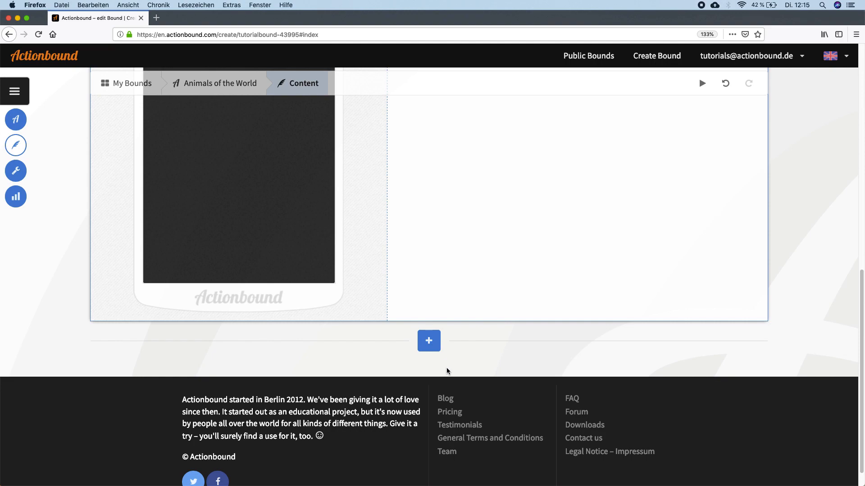
click(430, 342)
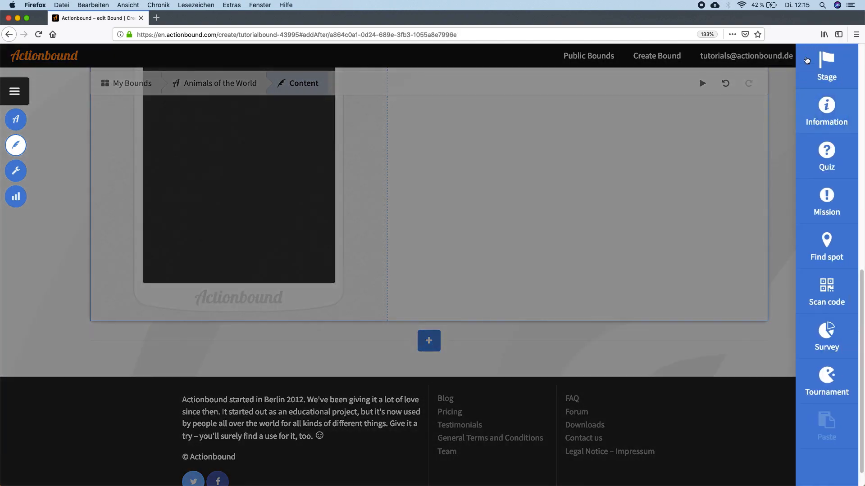
click(803, 72)
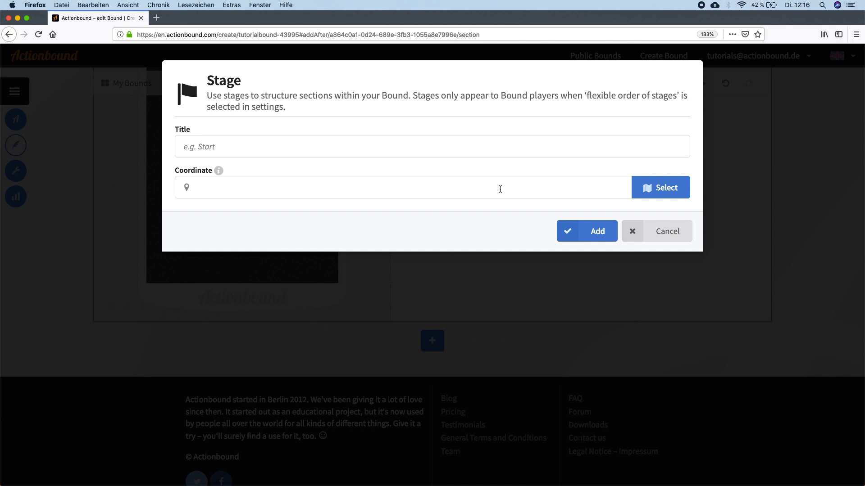
click(360, 141)
text(Lakes and )
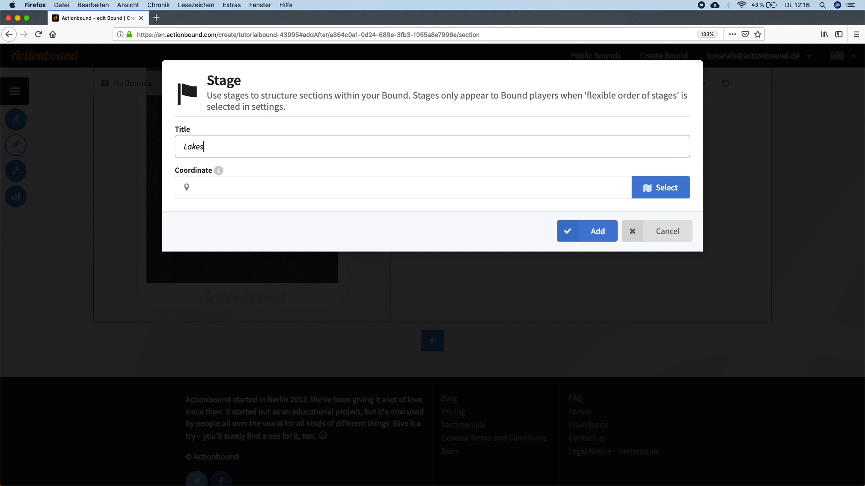
text(Seas)
click(590, 233)
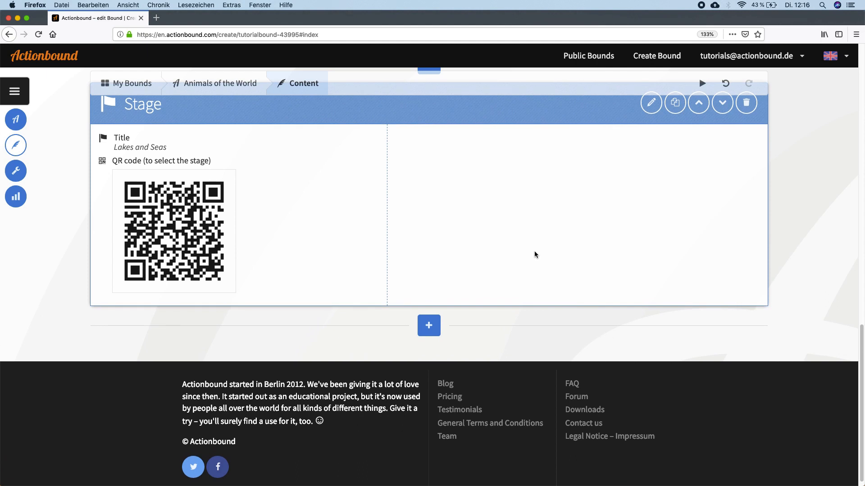
- Create a quiz in the Lakes and Seas stage with the question "Which animals are found in seas and lakes"
click(429, 326)
click(833, 157)
click(351, 196)
text(Which animals)
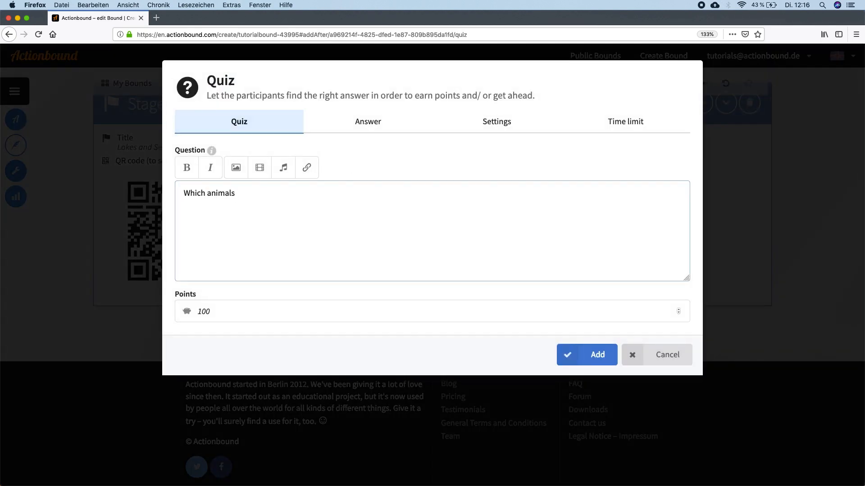
text( are found in seas and lakes)
- Give the quiz the multiple-choice answers Fish, Mammals and Birds, mark Fish and Mammals as correct, and add it to the Bound
click(355, 128)
click(189, 168)
click(202, 210)
text(Fish)
key(Return)
text(Mammals)
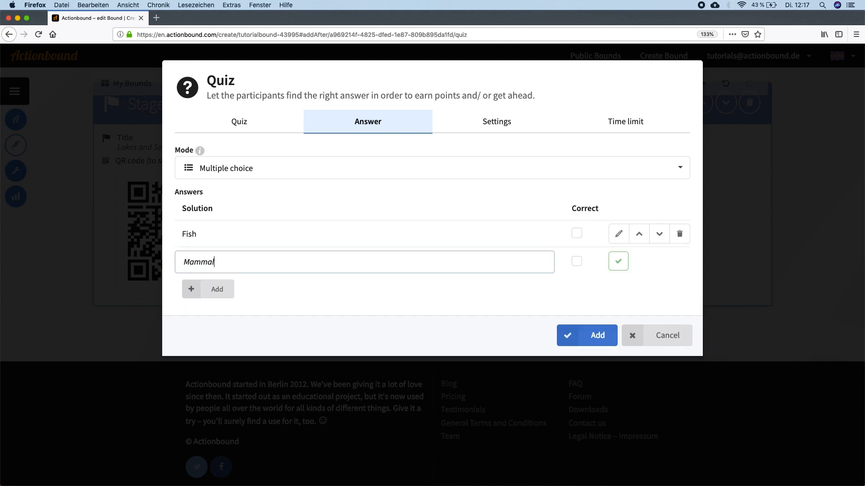
key(Return)
text(Birds)
key(Return)
click(577, 233)
click(576, 260)
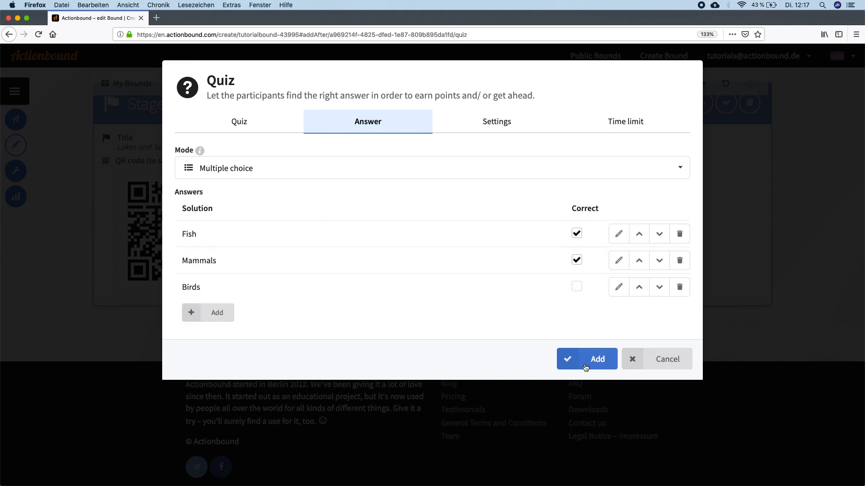
click(565, 361)
- Create a mission after the lakes quiz with the briefing "Take a picture of you imitateing an fisch."
click(828, 201)
click(350, 221)
text(Rake)
key(BackSpace)
key(BackSpace)
key(BackSpace)
key(BackSpace)
text(Take a picture of you im)
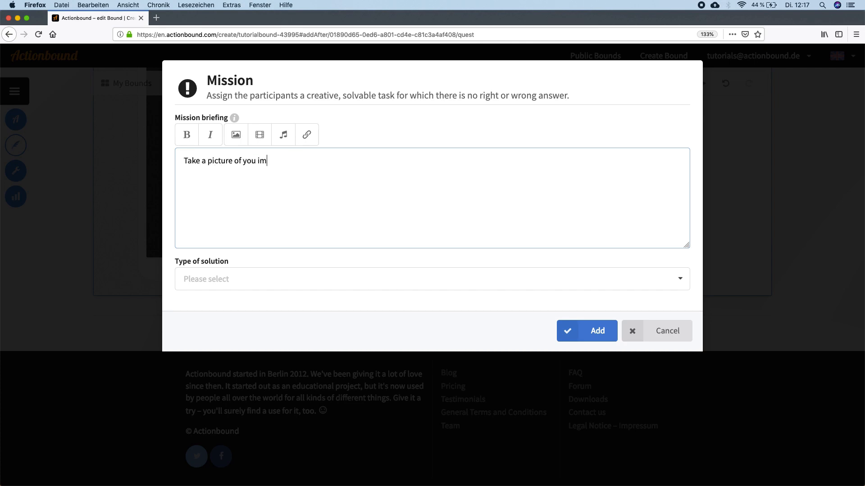
text(itateing an fisch.)
- Set the mission's type of solution to Upload picture and add the mission to the Bound
click(243, 279)
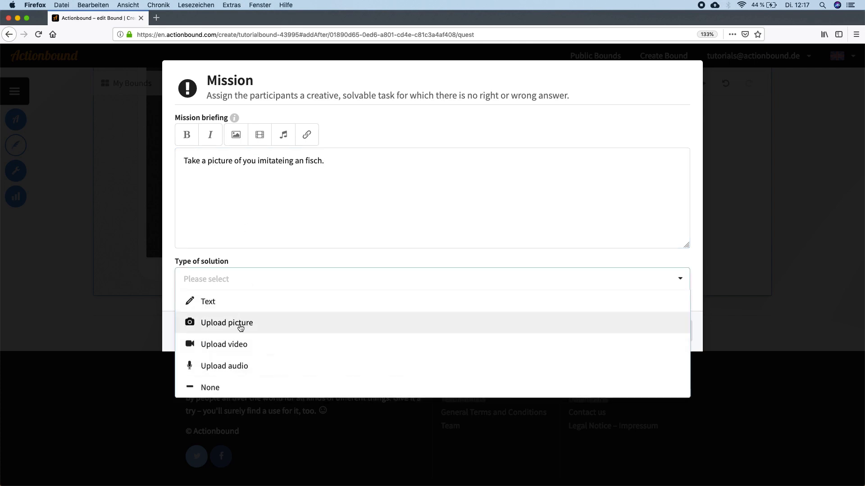
click(242, 325)
click(242, 321)
click(242, 343)
click(581, 366)
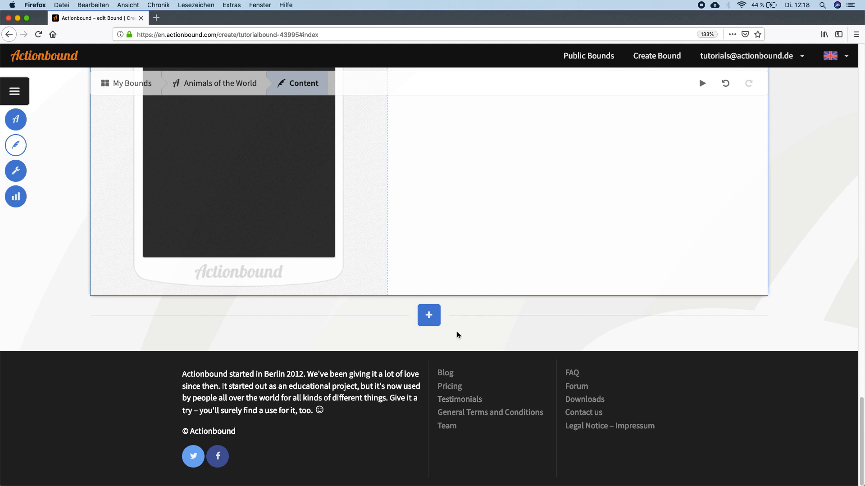
- Add a stage titled "Land and Woods" after the picture mission
click(438, 320)
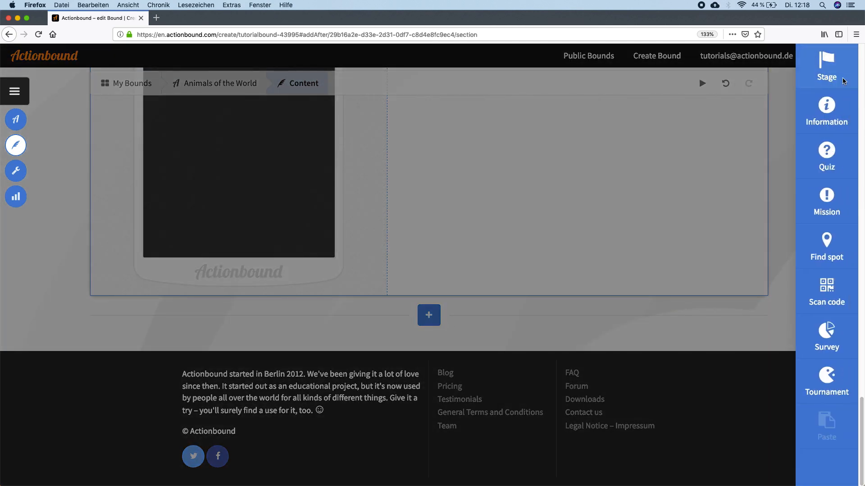
click(827, 66)
text(Lan)
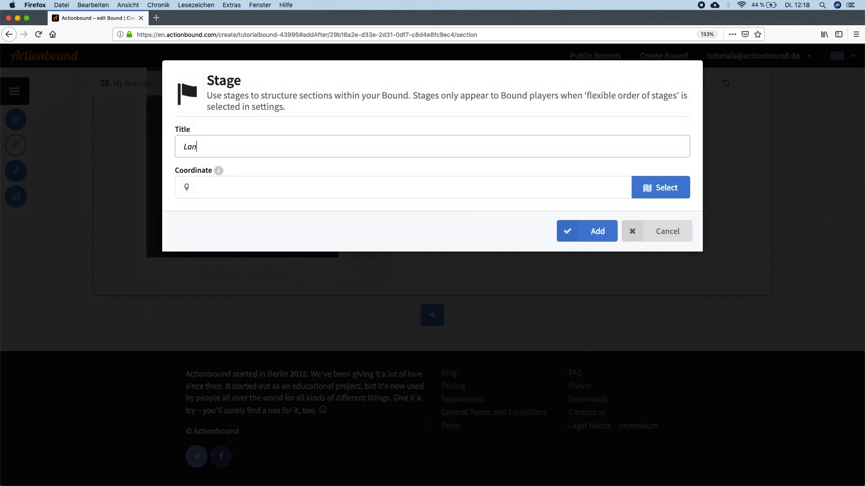
text(d and Woods)
click(577, 230)
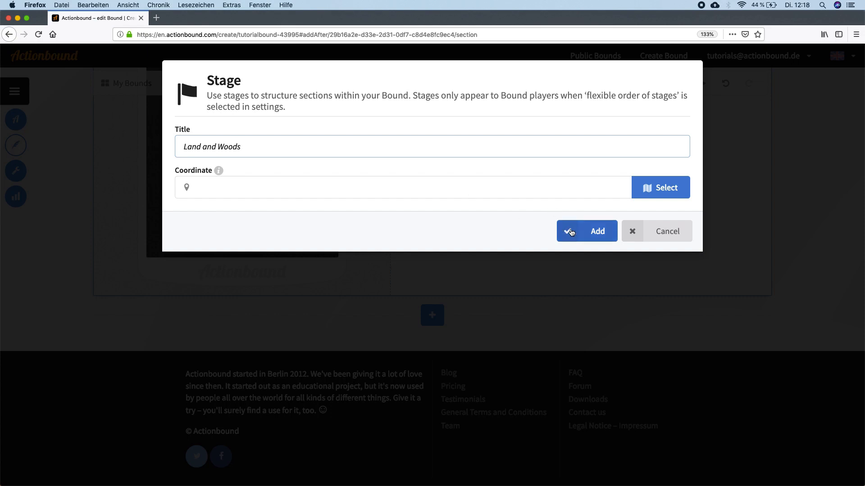
- Create a quiz in the Land and Woods stage with the question "Where does the bear poop?"
scroll(428, 333, down, 3)
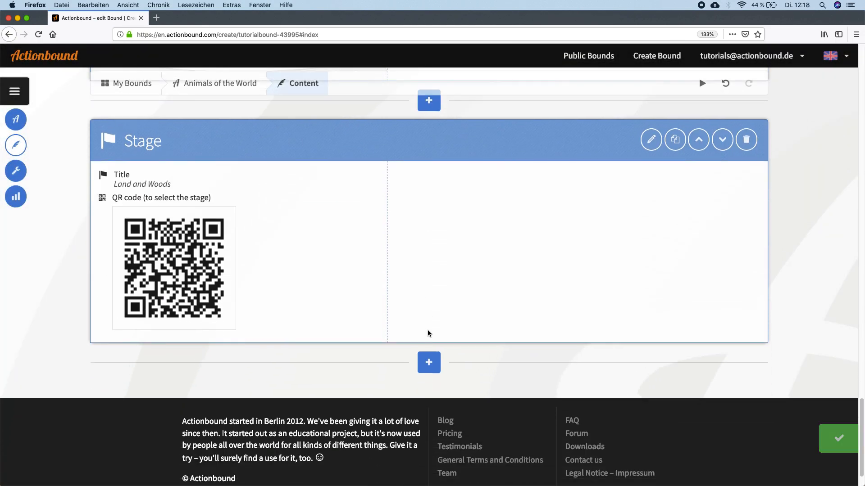
click(429, 359)
click(834, 180)
click(451, 207)
text(Where does the bear poop?)
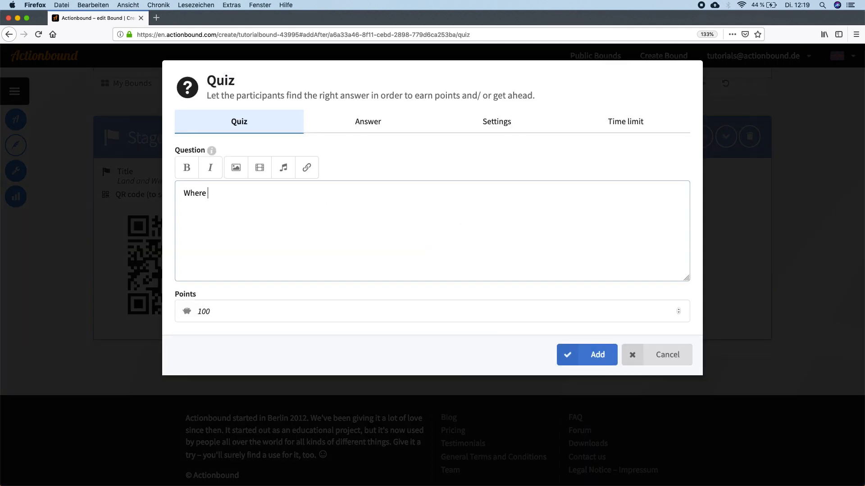
- Add the quiz with multiple-choice answers "In the toilet", "In the woods", "In his bed" and "Bears don't poop", marking "In the woods" correct
click(398, 131)
click(356, 168)
click(350, 210)
click(350, 236)
text(In the toilet)
key(Return)
click(217, 260)
text(In the woods)
key(Return)
text(In his bed)
key(Return)
text(Bears don't)
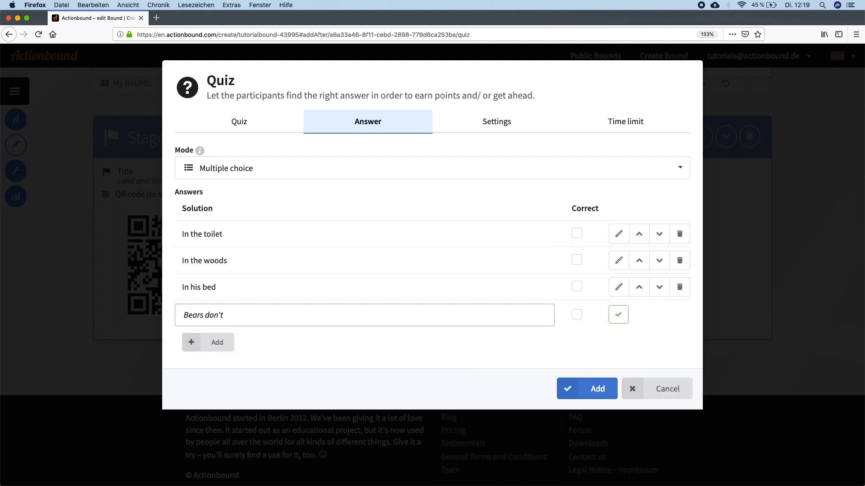
text( poop)
key(Return)
click(577, 260)
click(595, 389)
- Add a mission after the bear quiz with the briefing "Take a video recerating a bear attack." and the solution type Upload video
click(437, 348)
click(827, 198)
text(Take a video recerating a bear attack.)
click(315, 279)
click(219, 342)
click(592, 331)
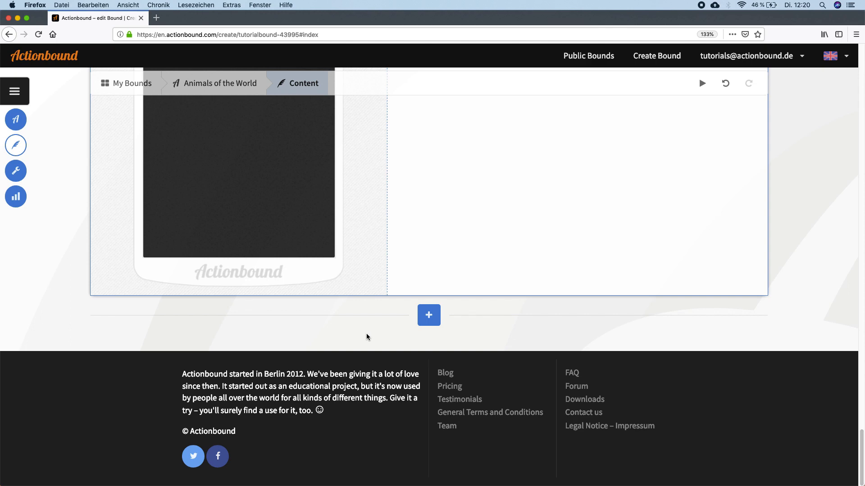
- Add a stage titled "Air and Sky" after the video mission
click(429, 315)
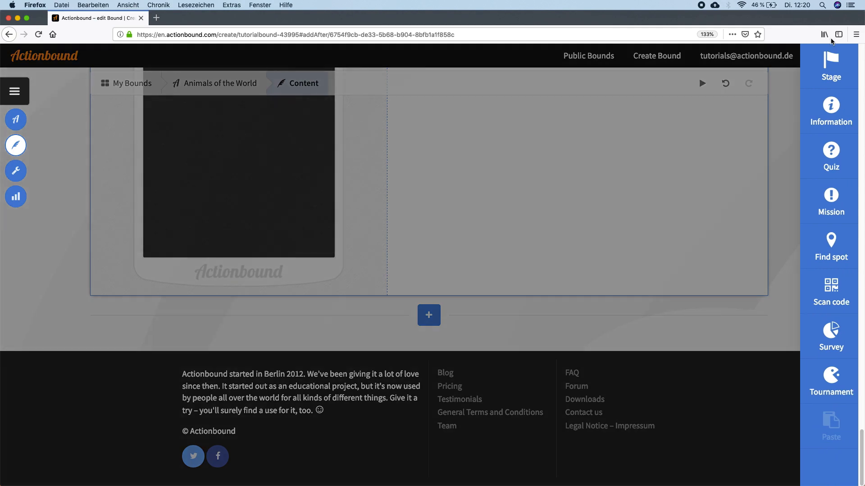
click(826, 68)
click(222, 141)
text(Air and Sky)
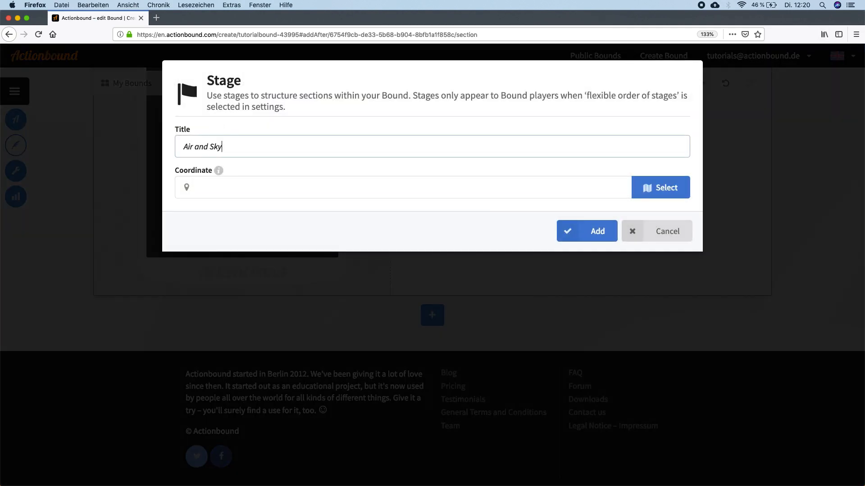
click(586, 234)
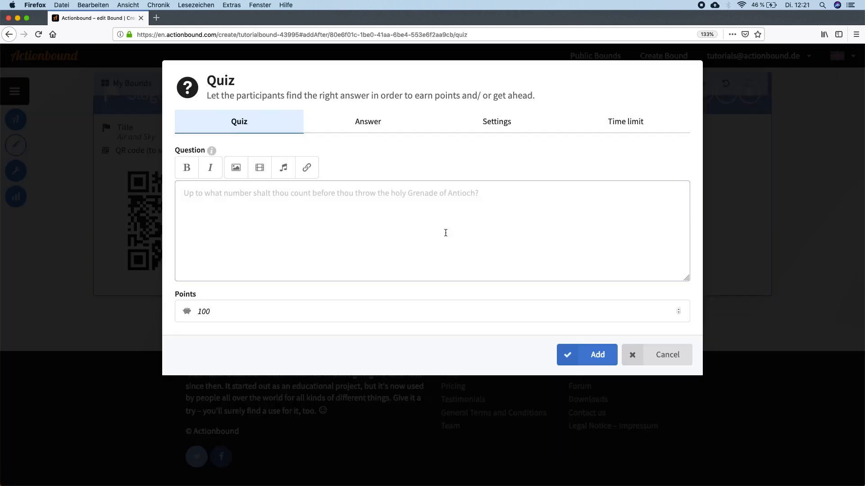
- Create a multiple-choice quiz in the Air and Sky stage with the question "Which of these birds can't fly?"
text(Which of these)
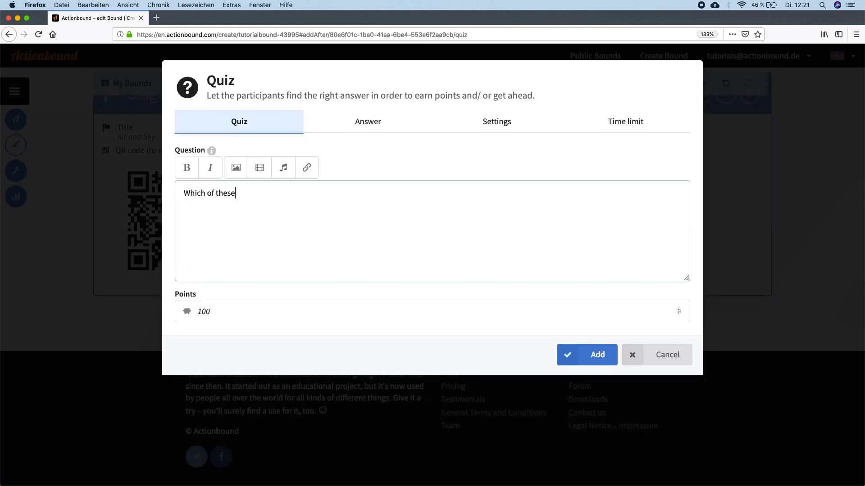
text( birds can't fly?)
click(360, 121)
click(397, 167)
click(436, 210)
- Add the bird quiz with answers "Penguins", "Kiwis", "Chicken" and "Pigeons", marking "Penguins" and "Kiwis" correct
text(Penguins)
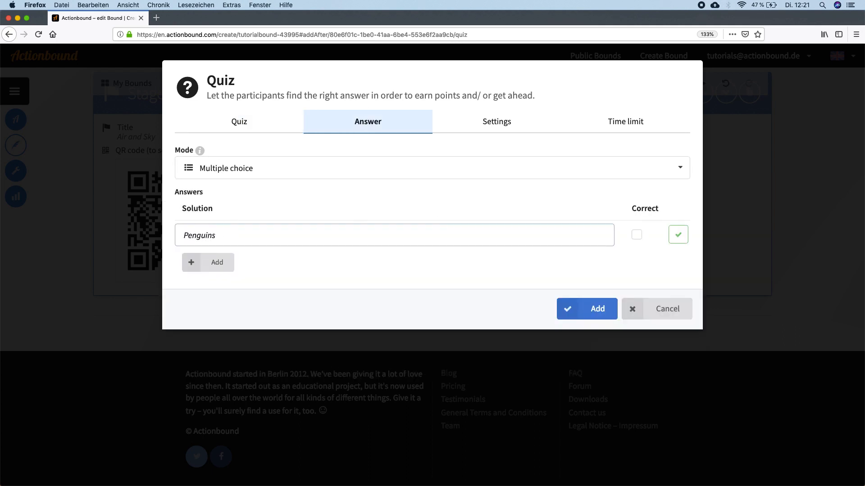
key(Return)
text(Kiwis)
key(Return)
text(Chicken)
key(Return)
text(Pigeons)
key(Return)
click(576, 233)
click(576, 260)
click(587, 389)
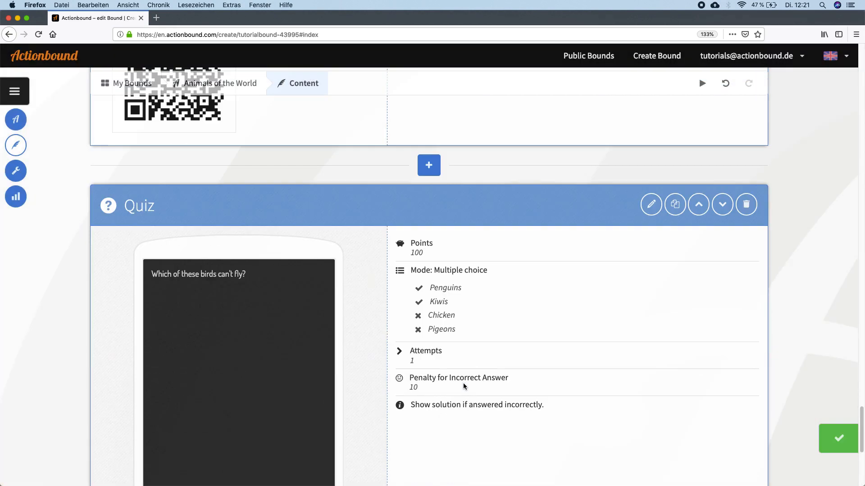
- Add a mission after the bird quiz with the briefing "Can you fly? Show it in a video." and the solution type Upload video
scroll(433, 317, down, 5)
click(429, 315)
click(826, 199)
click(365, 203)
text(Can you f)
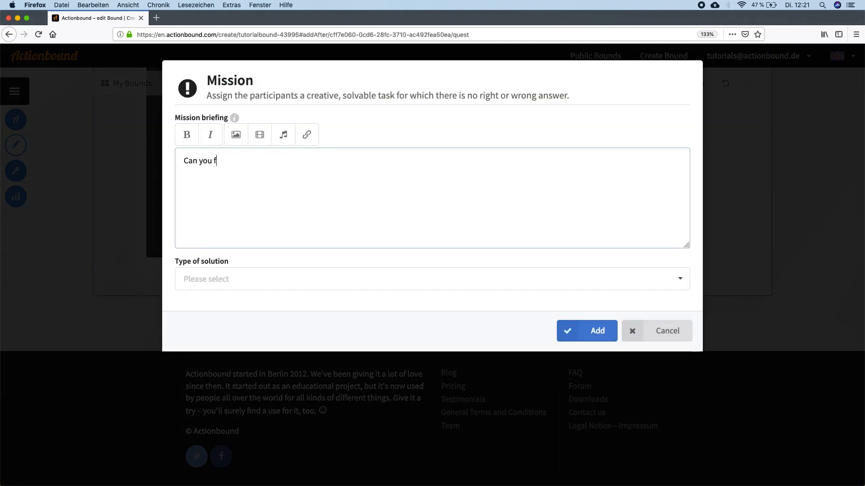
text(ly? Show it in a video.)
click(332, 280)
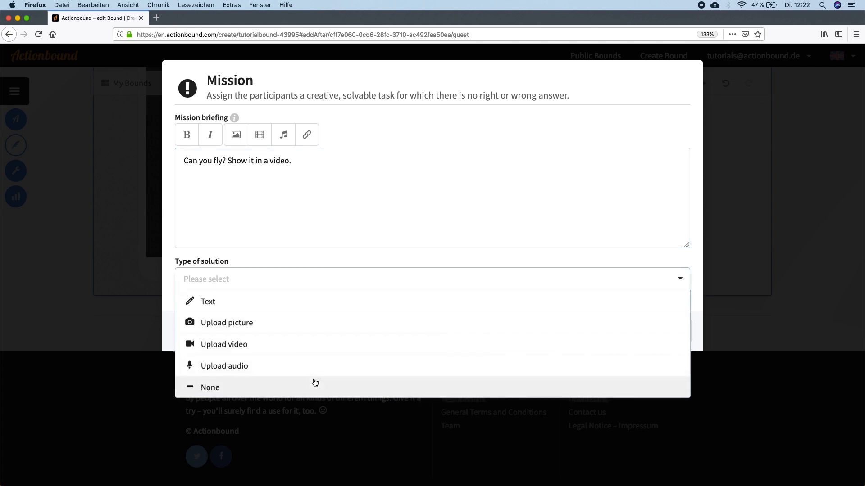
click(298, 344)
click(587, 331)
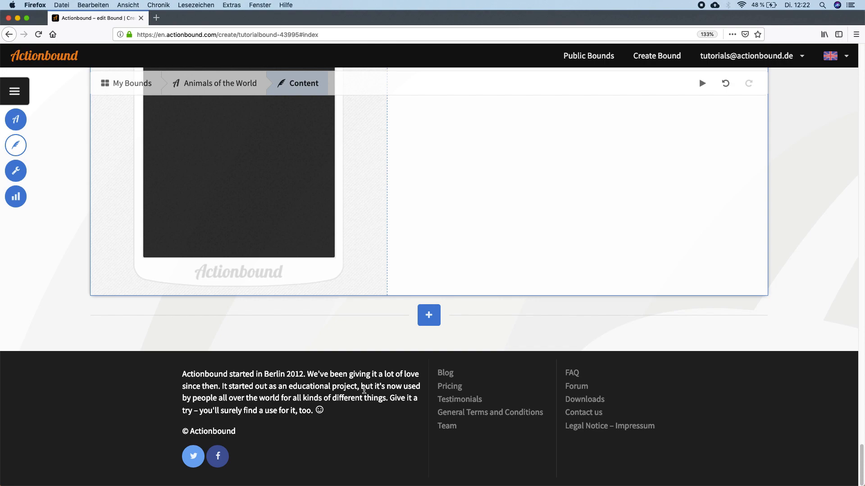
- Add a stage titled "Outro" after the flying video mission
click(429, 315)
click(831, 66)
click(435, 148)
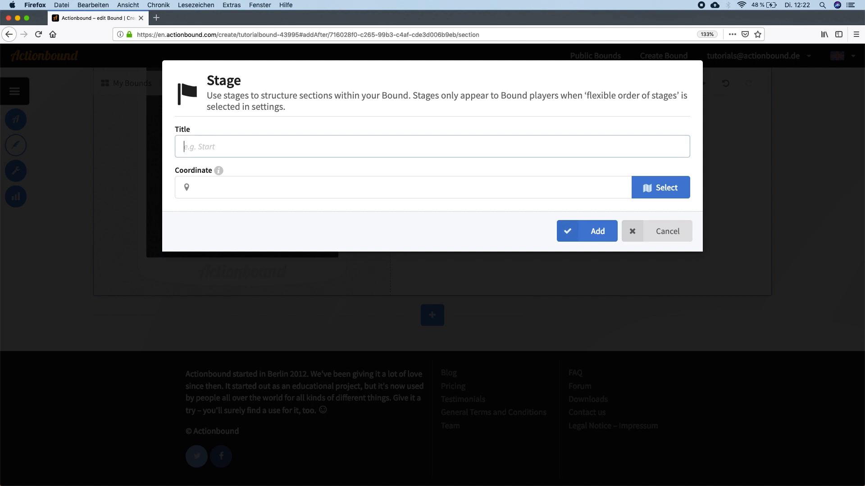
text(Outro)
click(597, 231)
- Create a survey in the Outro stage with the question "How did you like the Bound?"
scroll(258, 306, down, 4)
scroll(259, 308, down, 3)
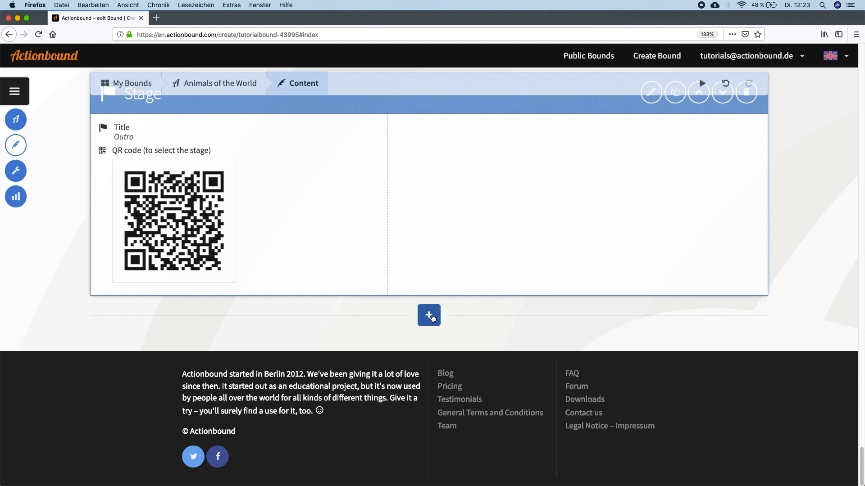
click(428, 315)
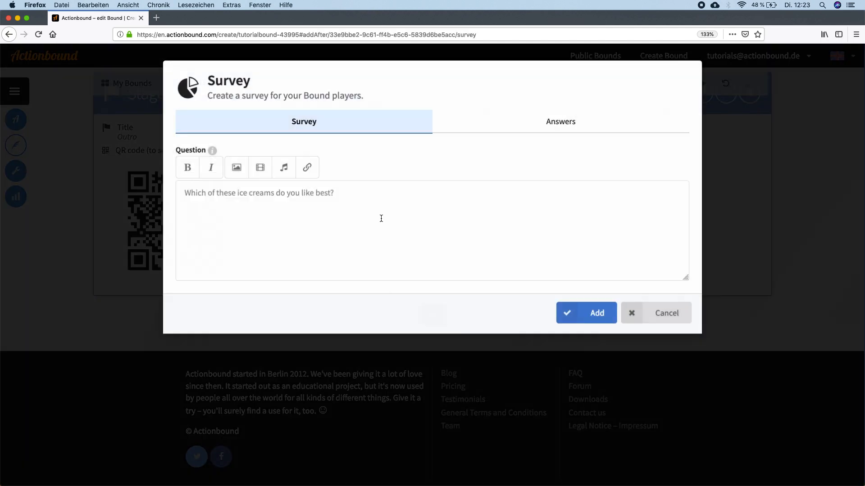
text(How did you like the Bound?)
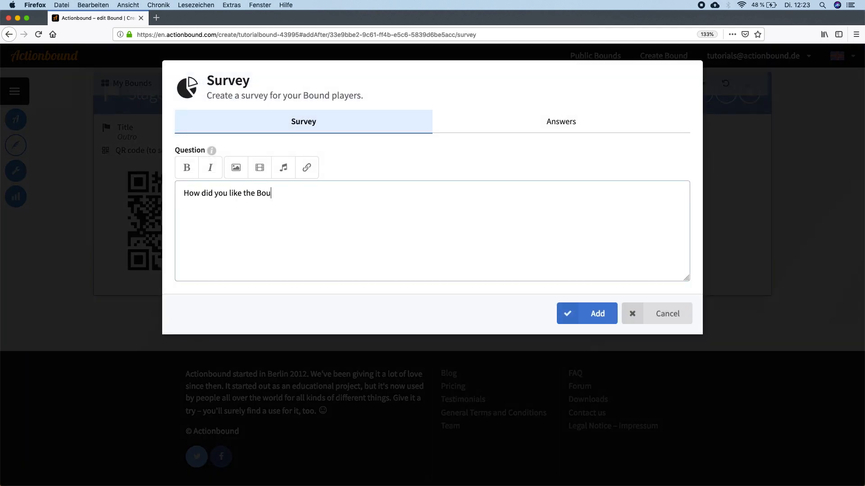
- Add the survey with the answer options "Very much", "A lot" and "Best Bound ever!"
click(518, 122)
click(212, 184)
text(Very much)
key(Return)
text(A lot)
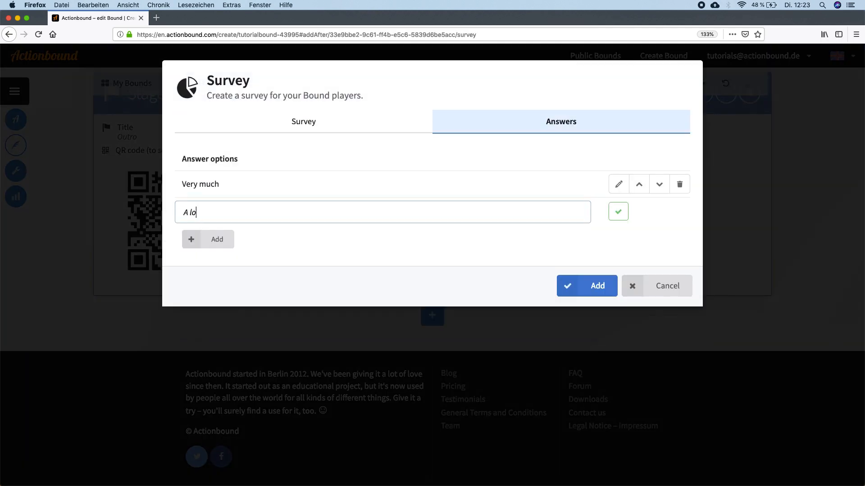
key(Return)
text(Best Bound ever!)
key(Return)
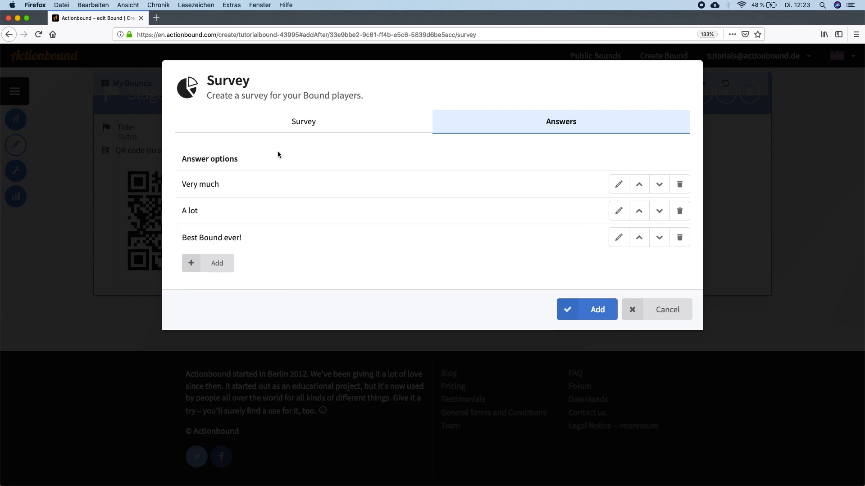
key(Return)
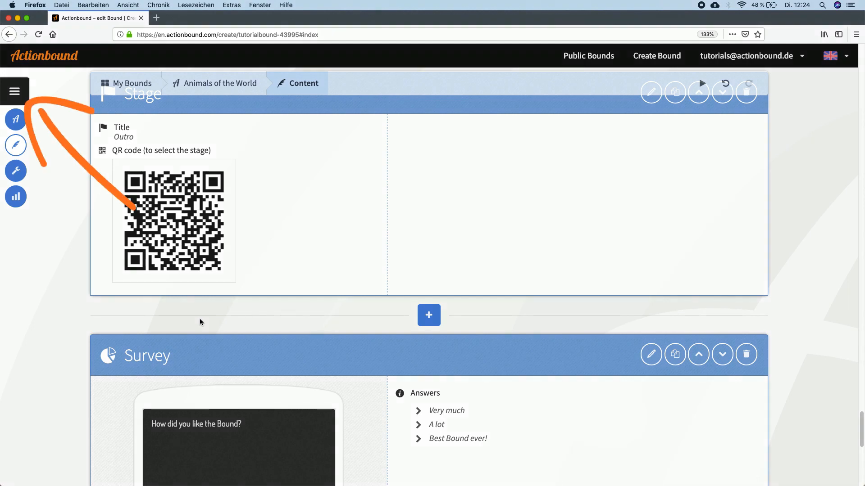
- Move the Intro stage below Lakes and Seas in the Bound's sequence and return it to first place
click(26, 89)
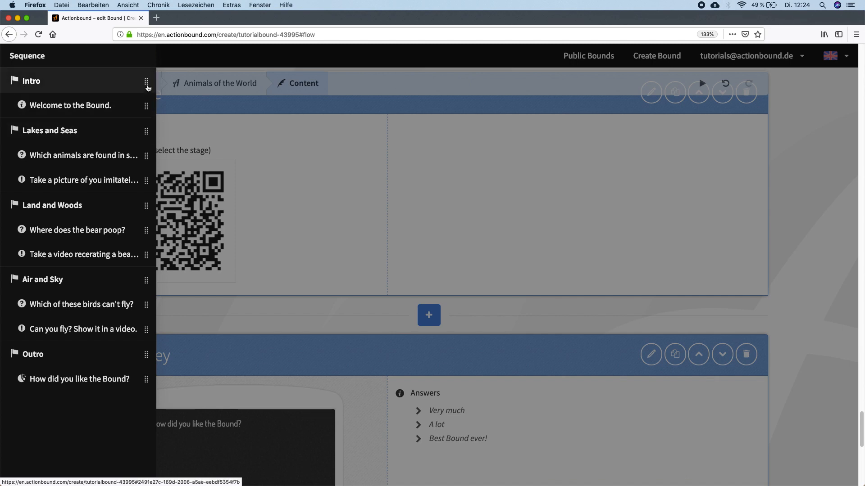
drag(146, 86, 145, 155)
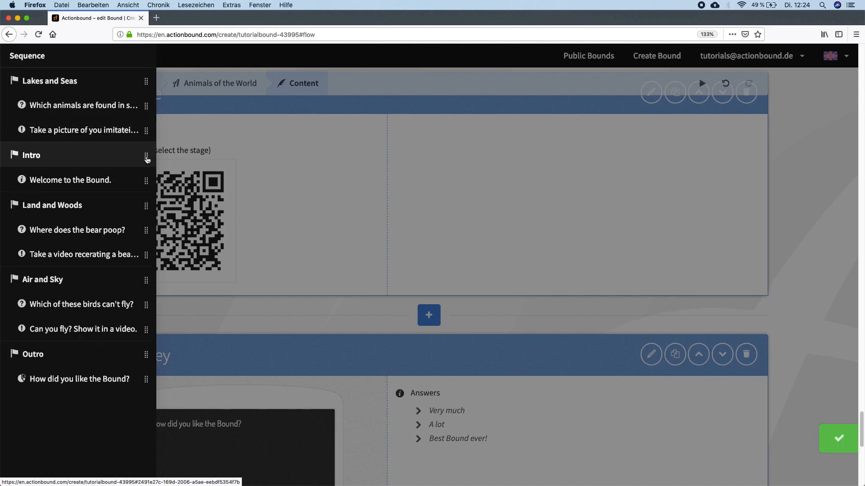
drag(147, 159, 146, 80)
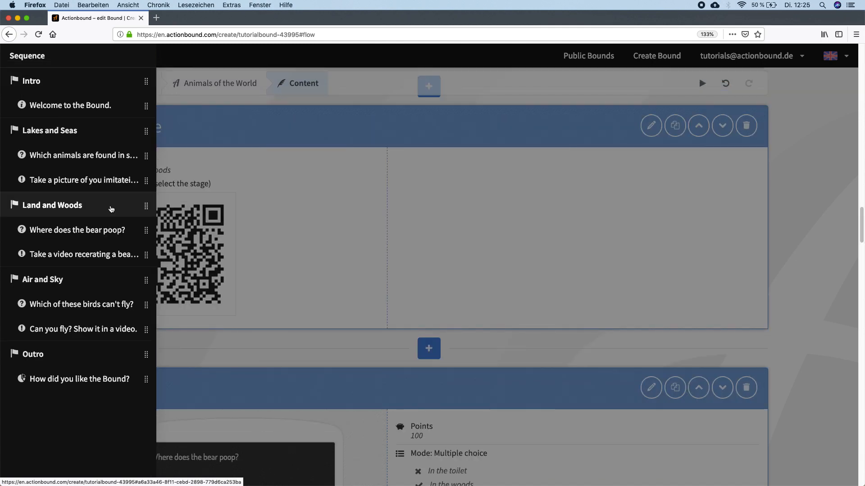
- Paste a copy of the Land and Woods stage directly after the original and undo the paste
click(299, 272)
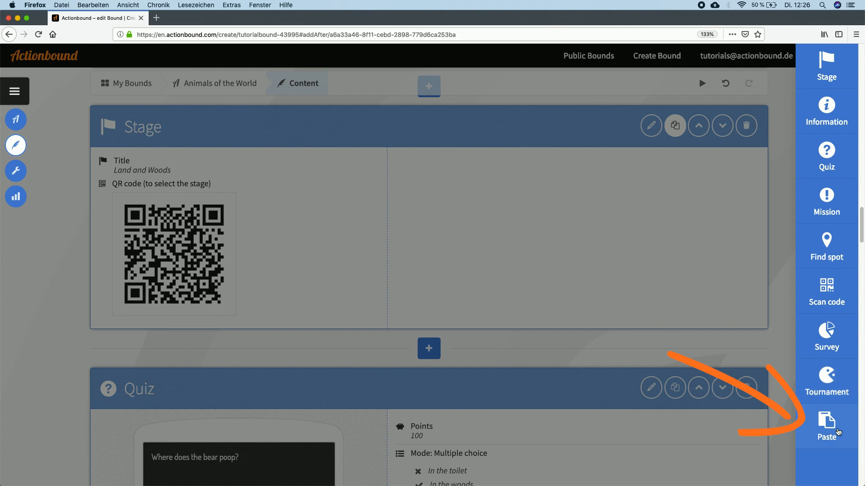
click(841, 426)
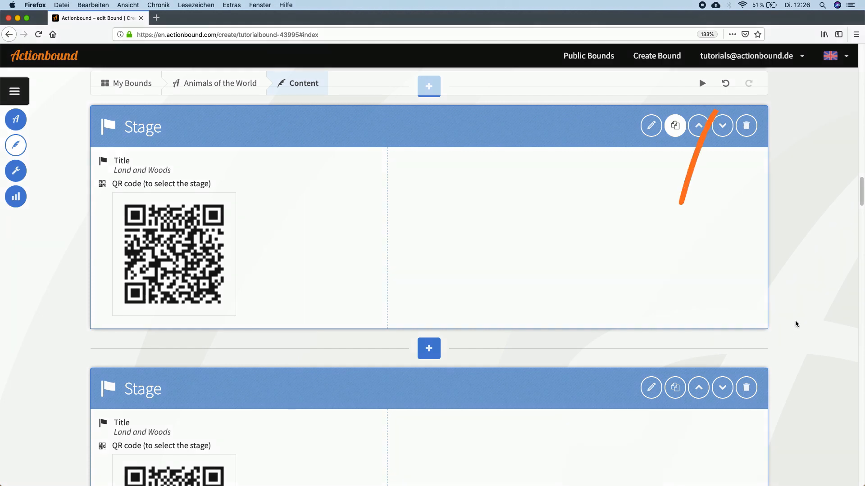
click(727, 82)
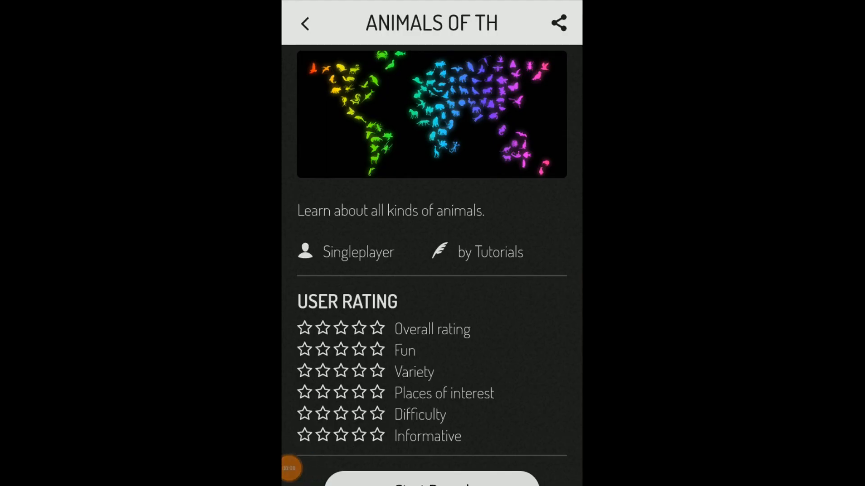
- Start the Animals of the World Bound in the Actionbound mobile app, entering the player's name and agreeing to the terms
scroll(432, 270, down, 1)
click(432, 479)
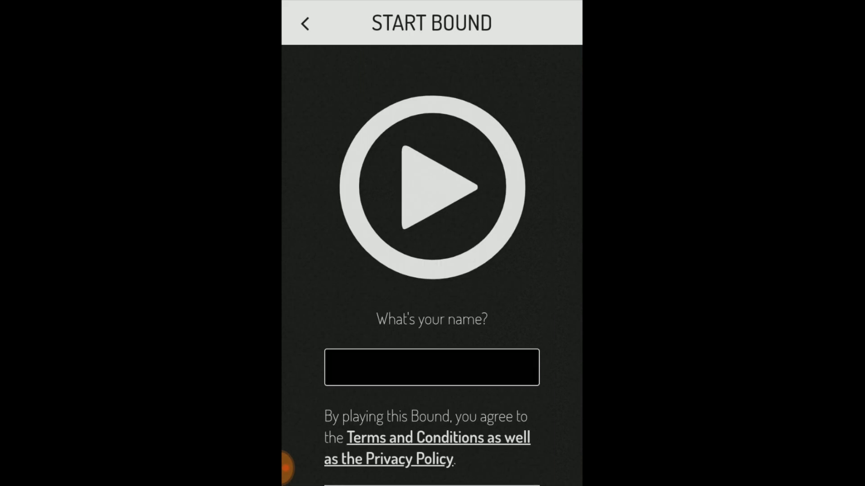
click(431, 367)
text(Lotta)
scroll(431, 158, down, 2)
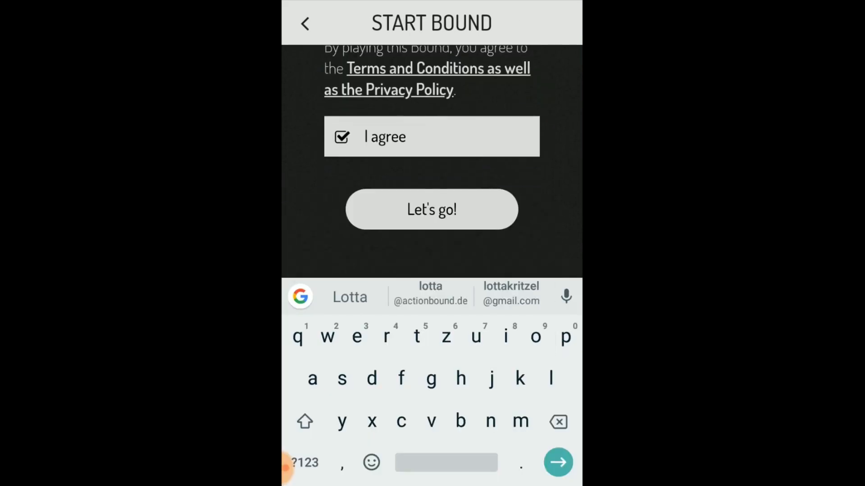
click(431, 209)
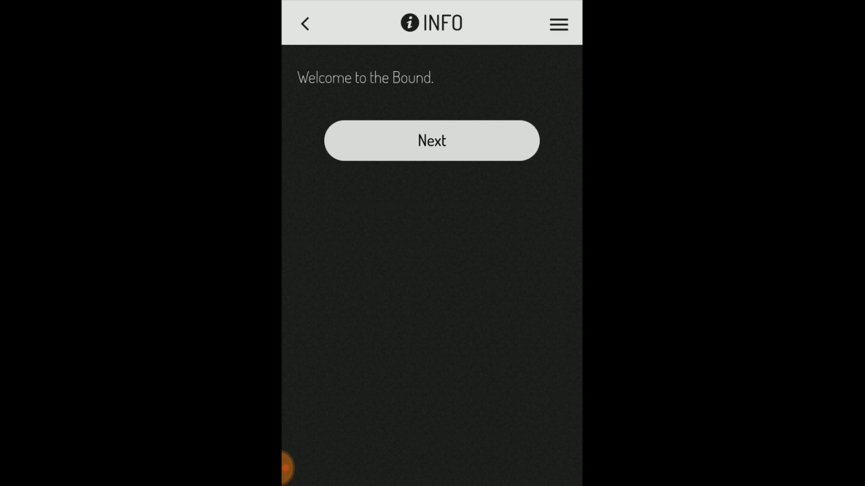
- Continue past the welcome information, scan the Lakes and Seas stage code and answer its quiz with "Fish" and "Mammals"
click(431, 140)
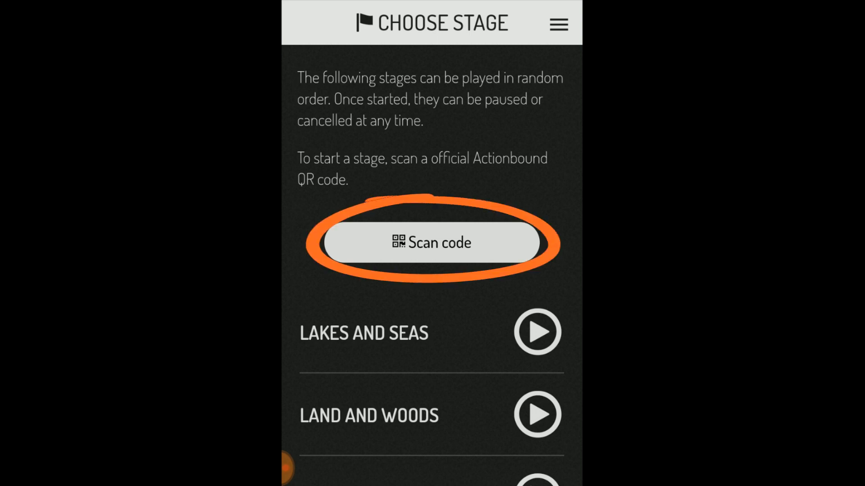
click(432, 243)
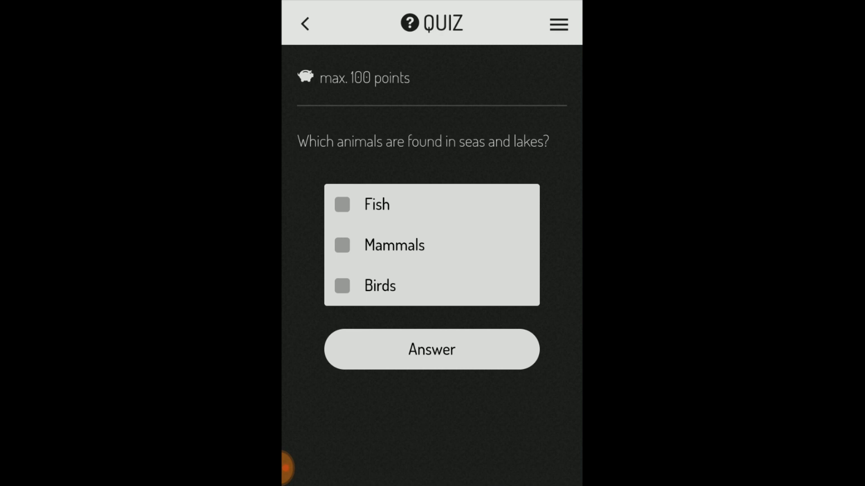
click(342, 205)
click(343, 245)
click(432, 349)
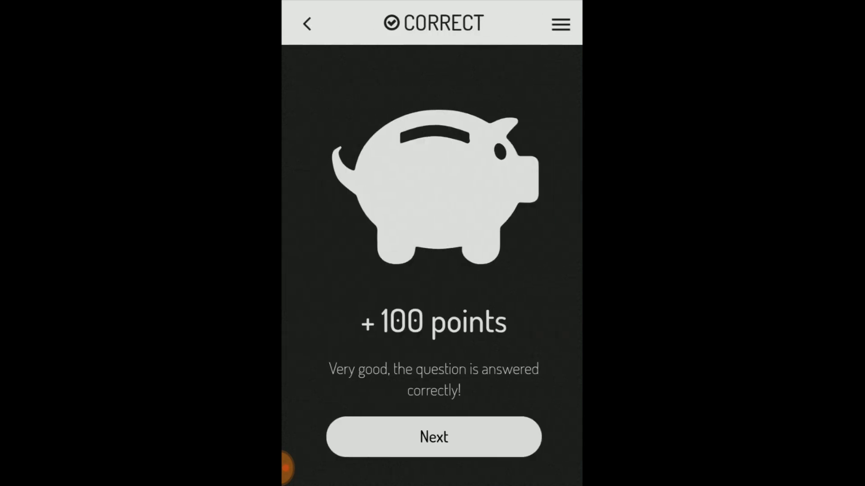
- Leave the quiz result and go past the mission to complete the Lakes and Seas stage
click(432, 437)
click(431, 171)
click(431, 272)
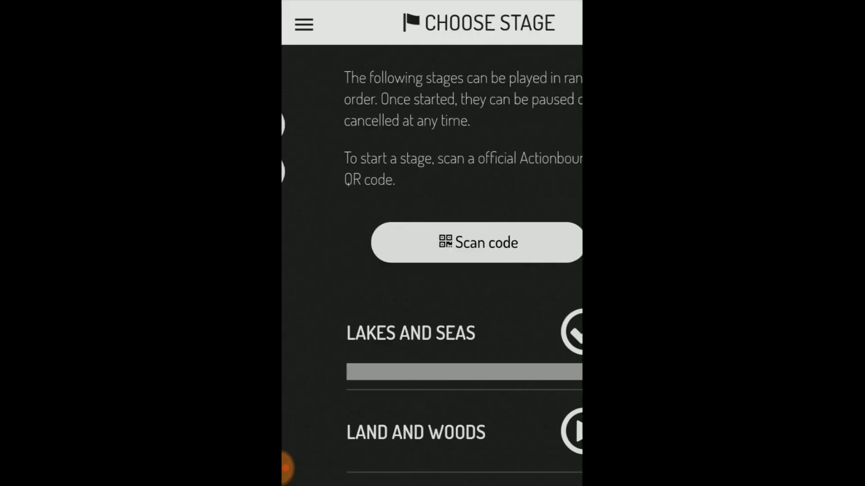
- Scan the code for the Land and Woods stage and pause the stage at its bear quiz
scroll(432, 270, down, 3)
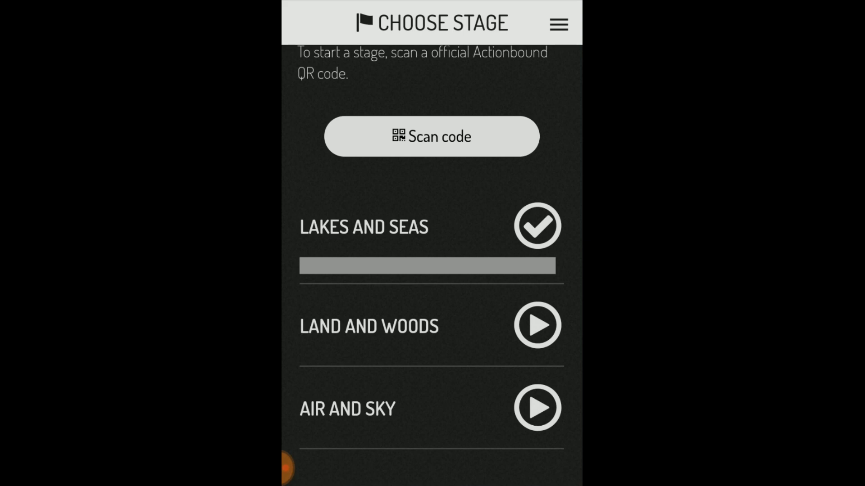
click(431, 136)
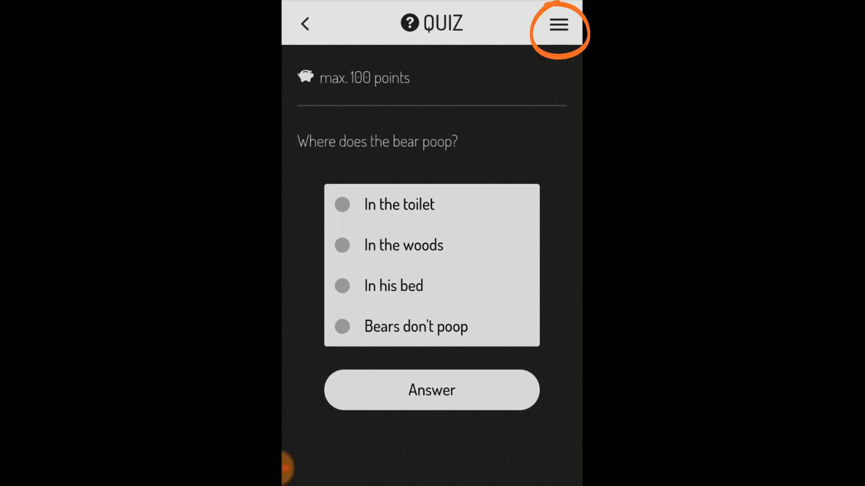
click(558, 24)
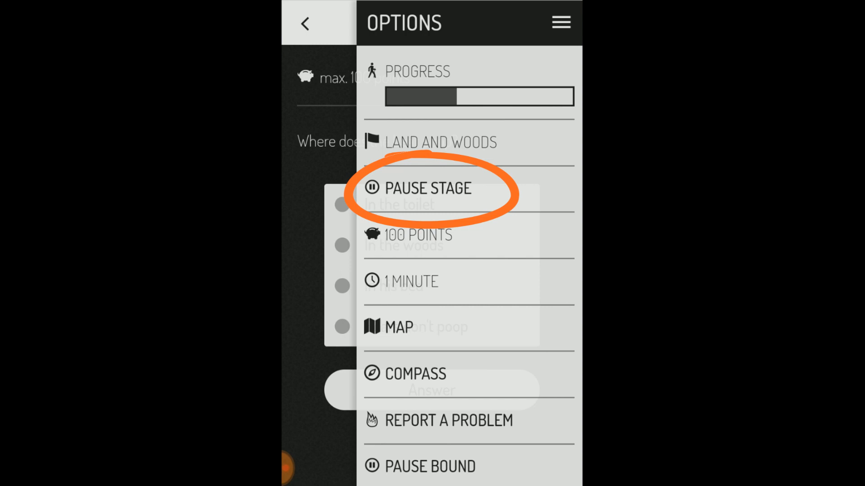
click(428, 188)
- Finish the Bound from the stage selection, confirming the end despite the uncompleted stages
scroll(431, 270, down, 4)
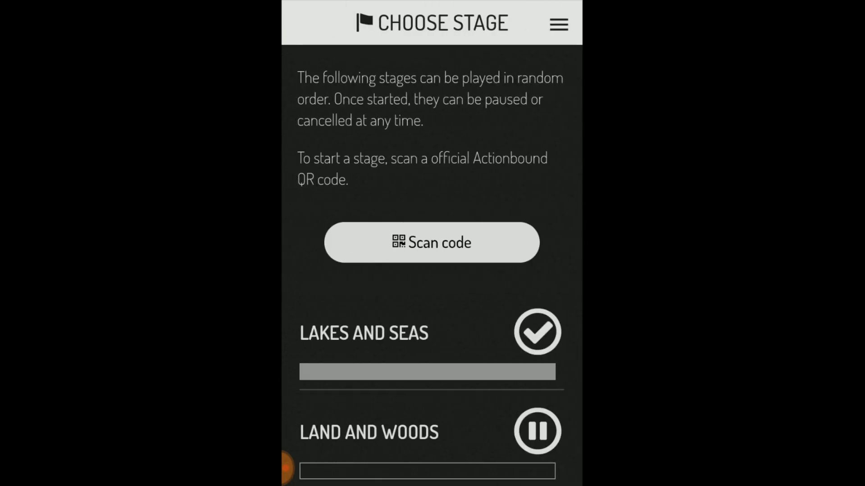
scroll(432, 266, down, 3)
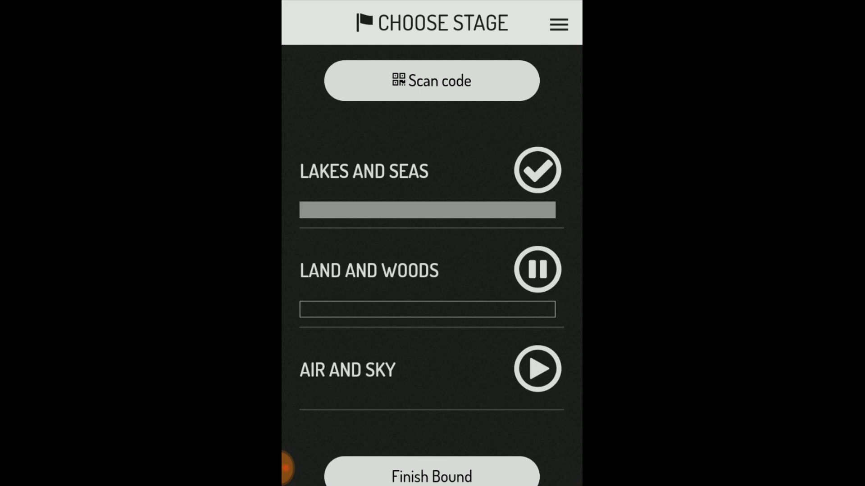
scroll(432, 266, down, 1)
click(432, 454)
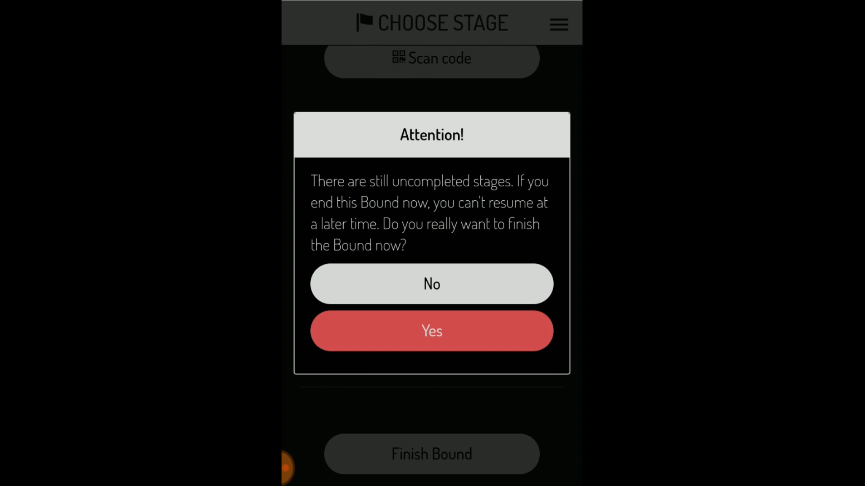
click(432, 331)
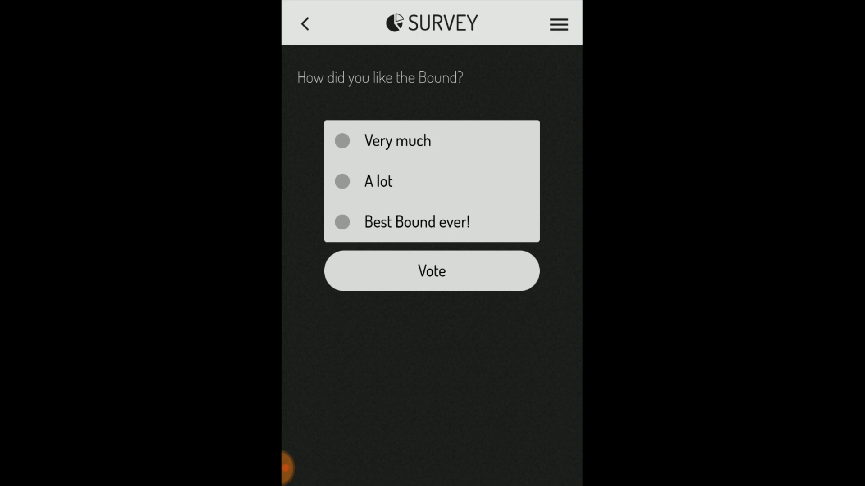
- Vote "Best Bound ever!" in the Outro survey and show the Bound's results
click(342, 222)
click(431, 270)
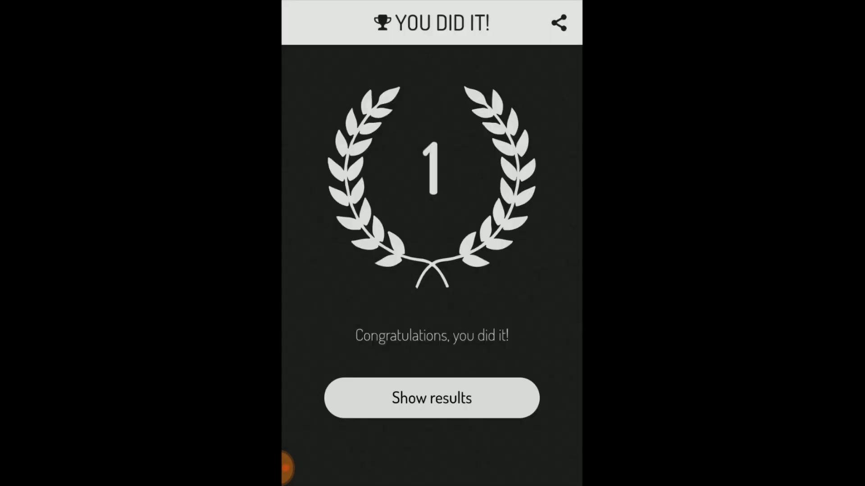
click(431, 398)
- Continue from the results to the feedback form and leave it without entering a comment or rating
scroll(432, 271, down, 4)
click(431, 418)
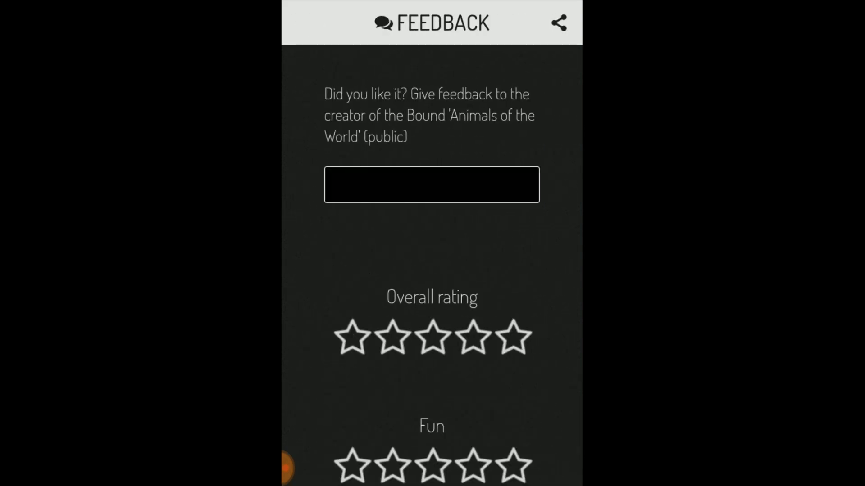
scroll(432, 271, down, 8)
click(431, 418)
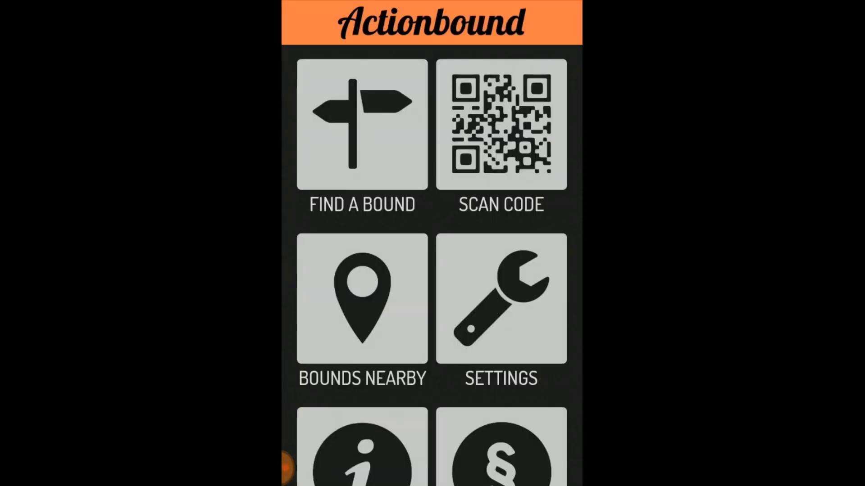